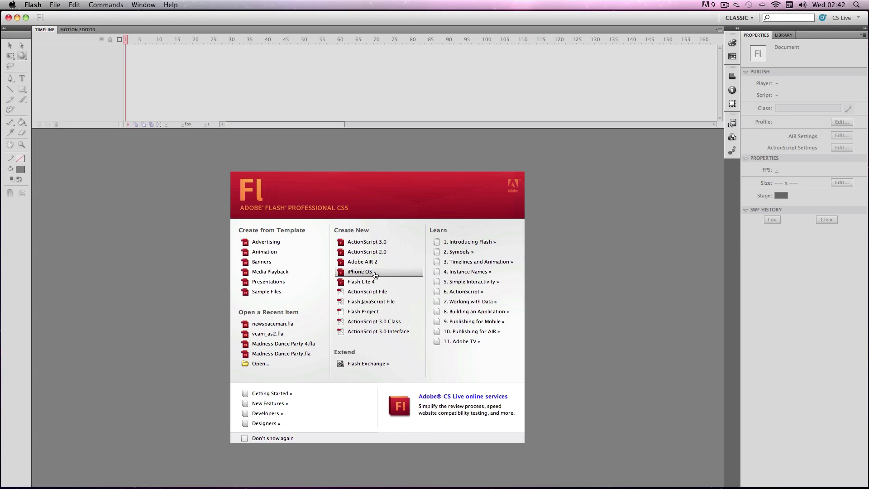
Create a new ActionScript 3.0 document, Untitled-12, with a 550 x 400 px stage at 24 fps
click(387, 244)
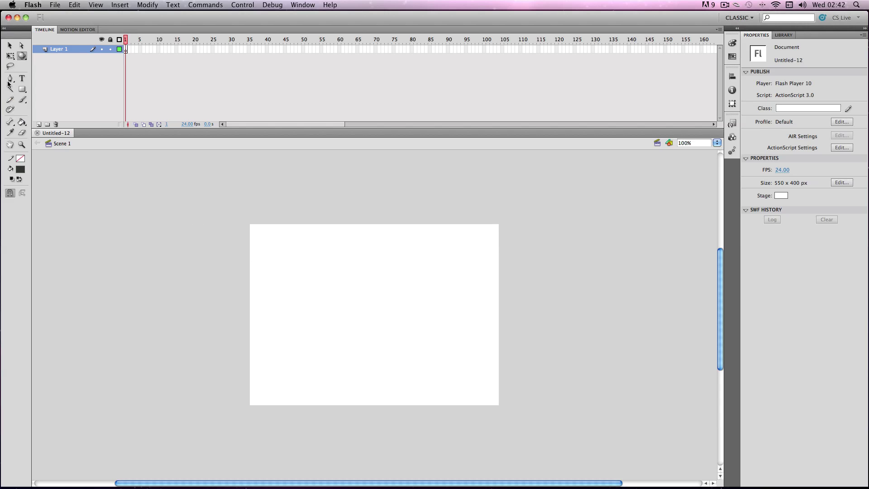
Draw a tall dark rectangle, about 254 x 370 px, on the stage's right side
click(9, 45)
click(19, 89)
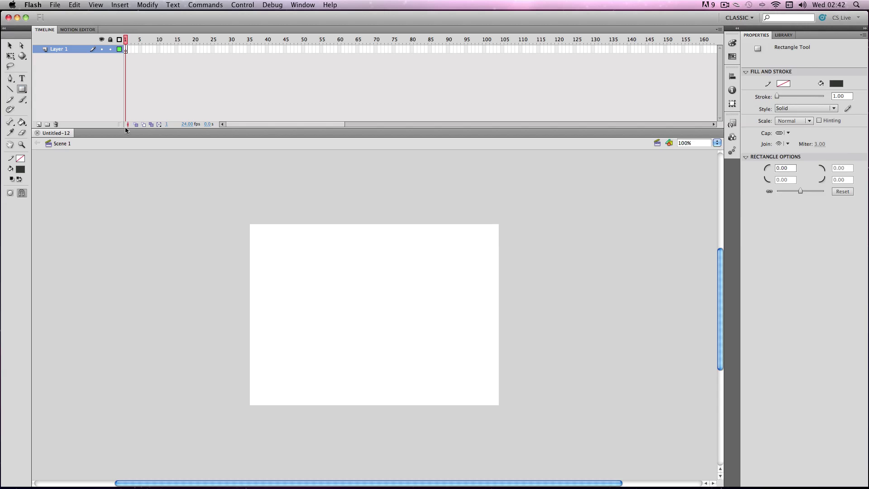
mouse_move(380, 233)
mouse_down()
mouse_move(461, 331)
mouse_move(494, 401)
mouse_up()
Convert the rectangle into the movie clip Symbol 1 and copy it
click(10, 46)
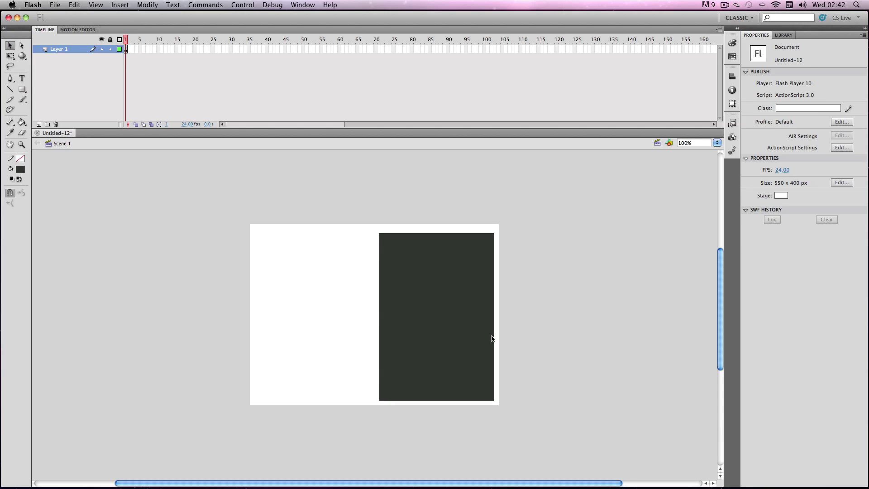
click(393, 316)
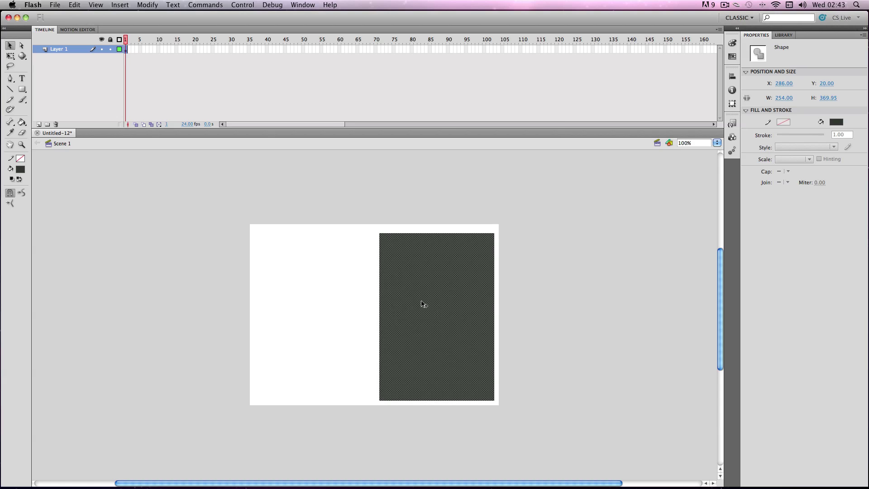
key(F8)
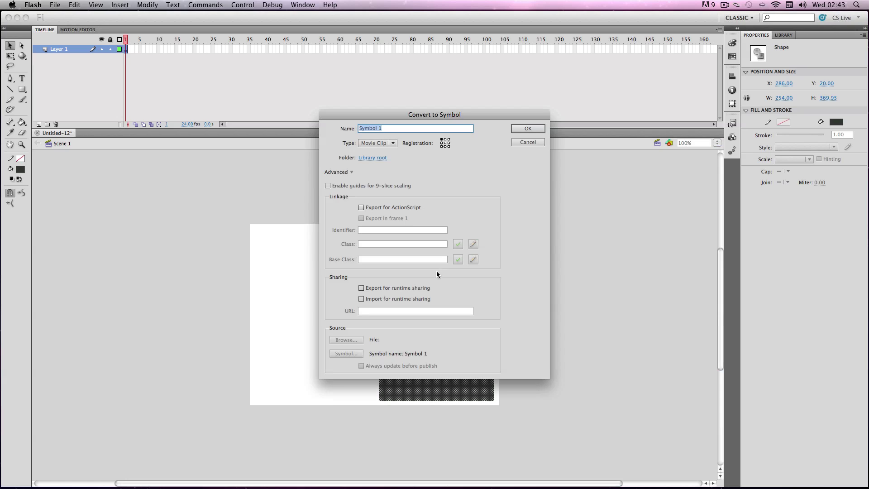
click(521, 130)
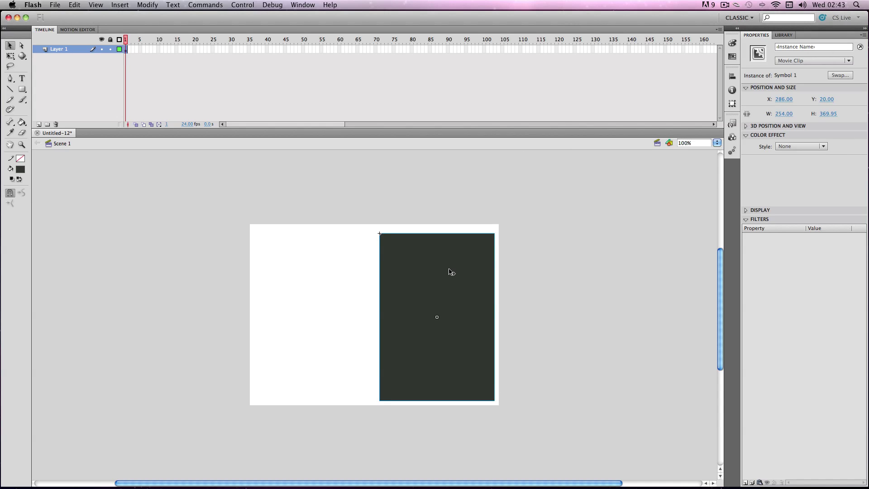
key(super+c)
Insert Layer 2 above Layer 1 and paste a copy of the door panel onto it
right_click(64, 52)
click(92, 86)
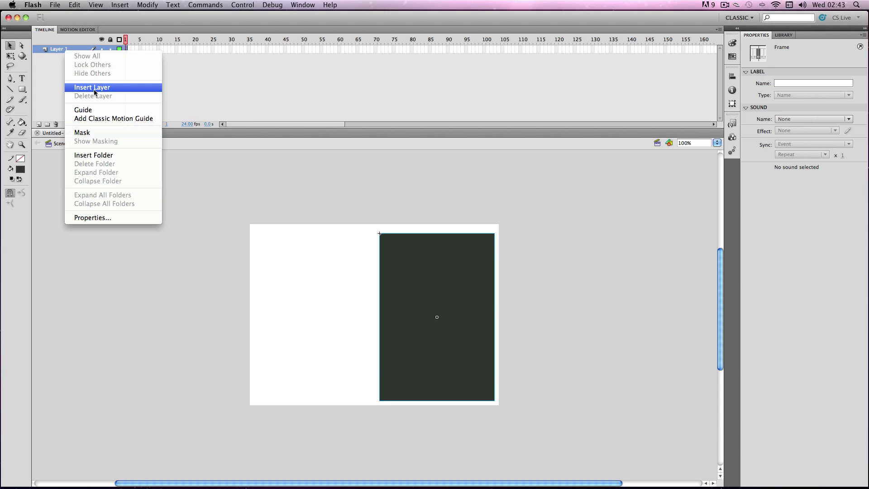
click(127, 51)
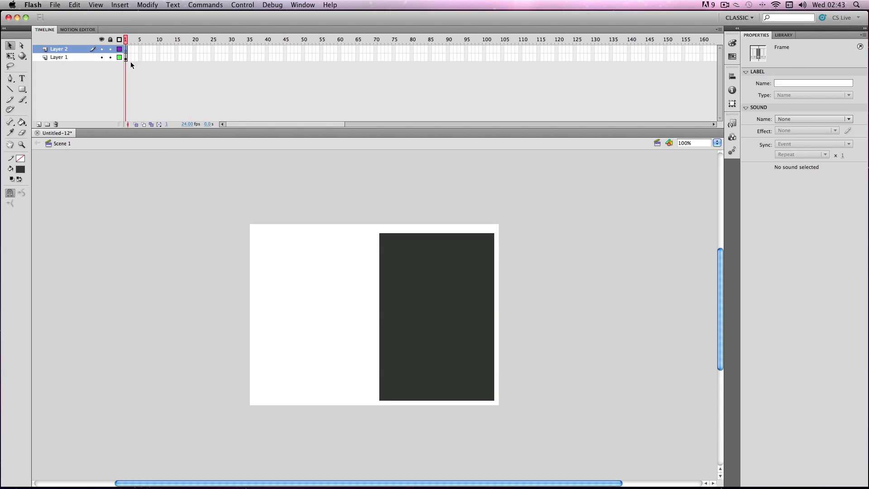
key(super+v)
Move the pasted copy to the left of the original and nudge it into line
drag(391, 295, 333, 299)
key(Up)
key(Up)
key(Up)
key(Up)
key(Up)
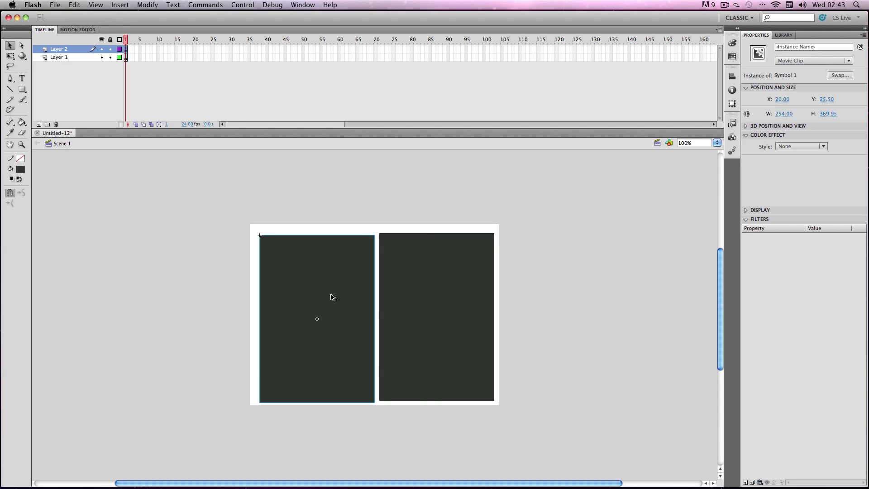
key(Right)
key(Right)
key(Right)
key(Right)
key(Right)
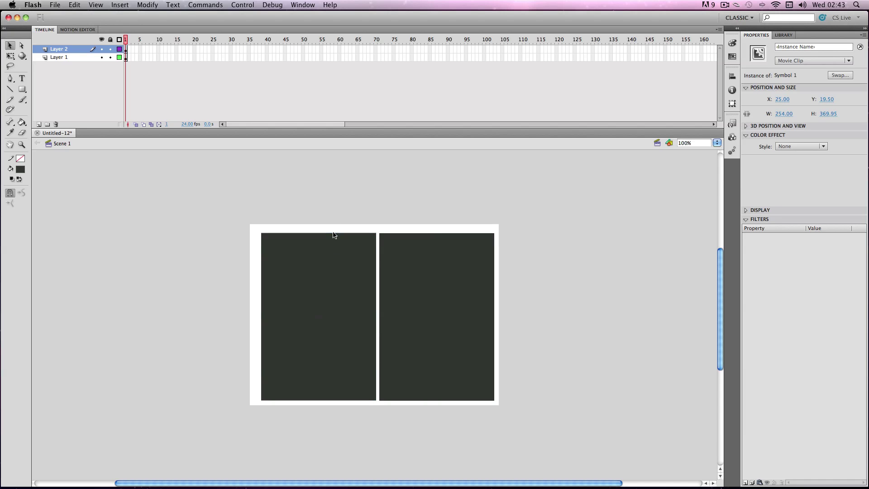
drag(291, 207, 343, 316)
key(Right)
key(Right)
key(Right)
key(Right)
key(Right)
key(Right)
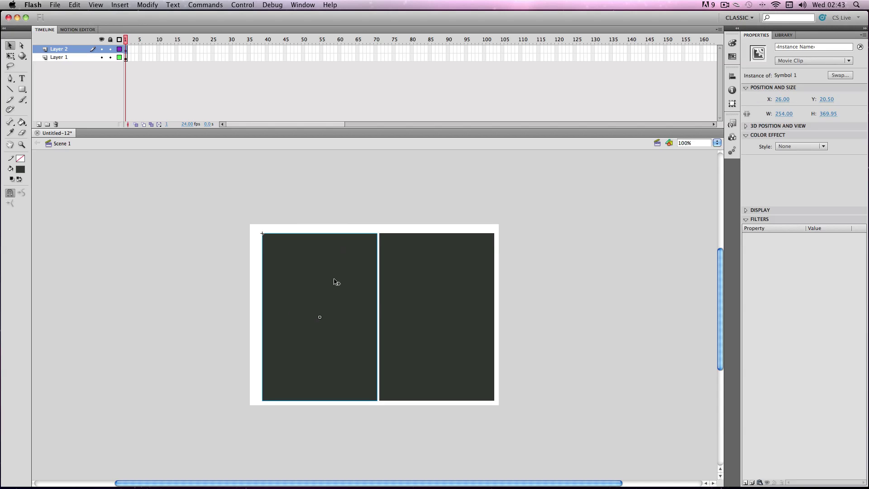
Select both panels and nudge them so the 508-px-wide pair fills the stage
click(300, 210)
drag(232, 190, 292, 241)
click(216, 183)
drag(192, 164, 497, 403)
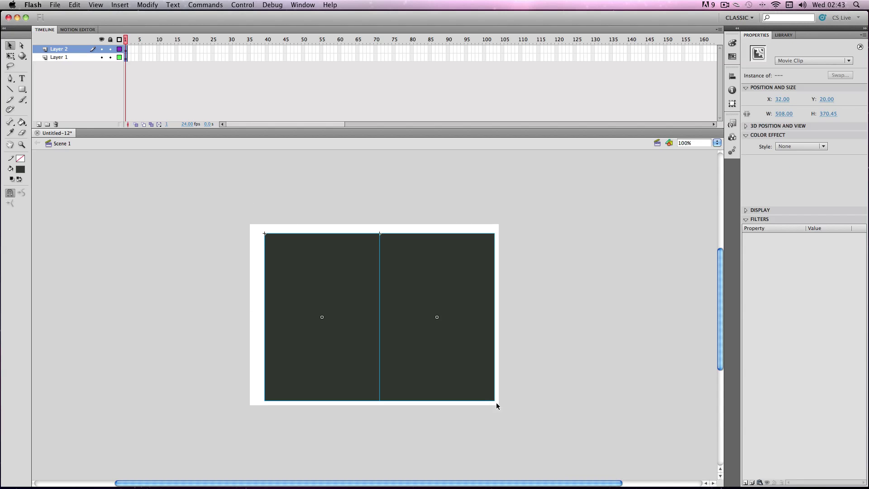
key(Left)
key(Left)
key(Left)
key(Left)
key(Left)
key(Left)
key(Left)
key(Left)
key(Left)
key(Left)
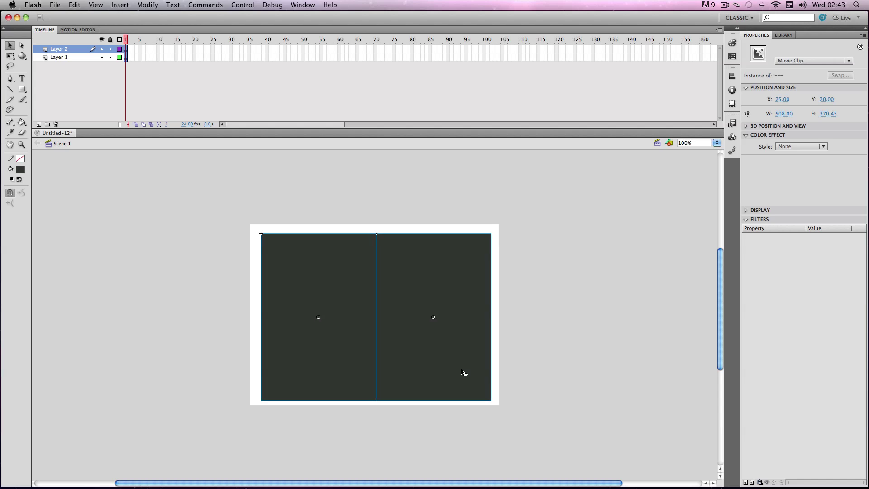
key(Left)
key(Left)
key(Left)
key(Up)
key(Up)
key(Up)
key(Up)
key(Up)
key(Up)
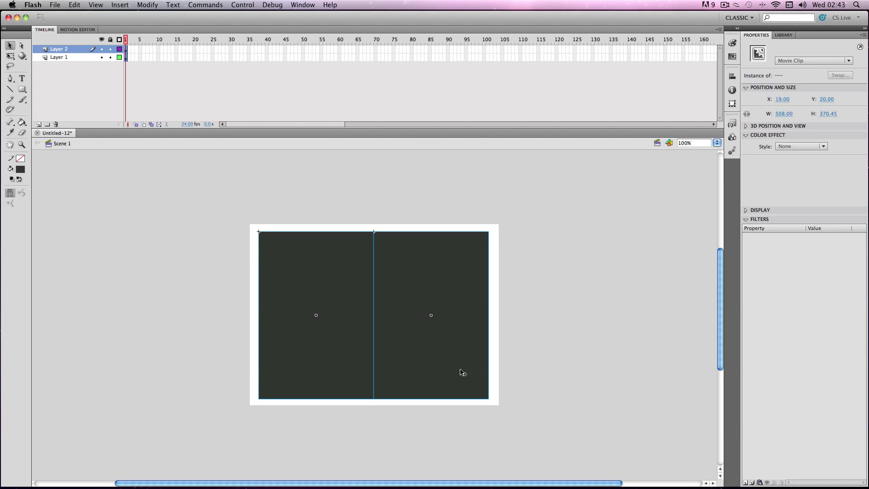
key(Right)
key(Right)
key(Right)
key(Right)
Using Free Transform, move the left panel's transformation point to its left-middle edge
click(571, 359)
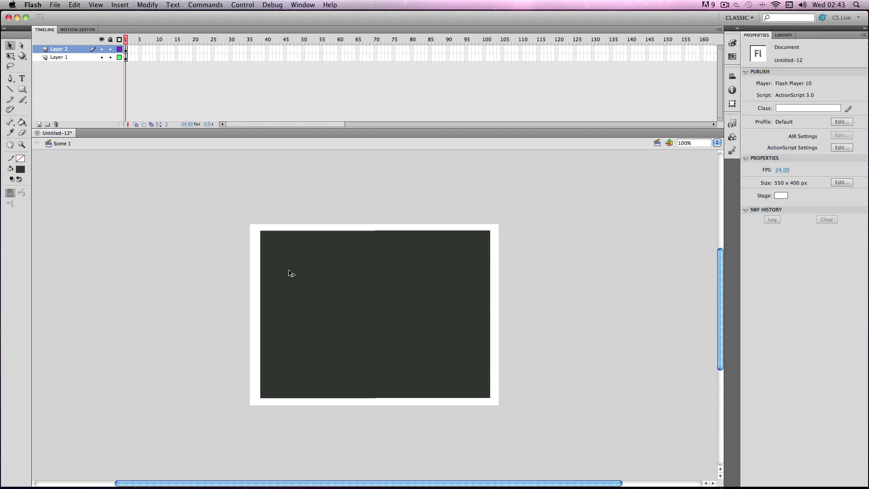
click(283, 254)
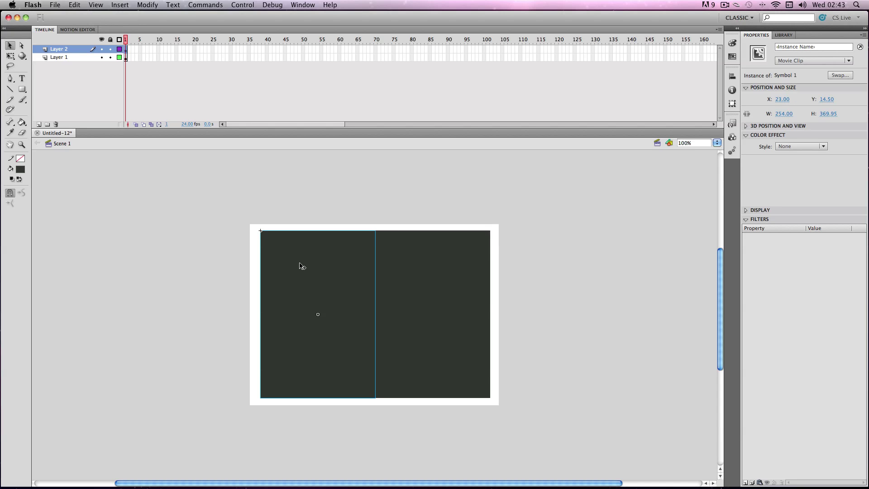
right_click(300, 263)
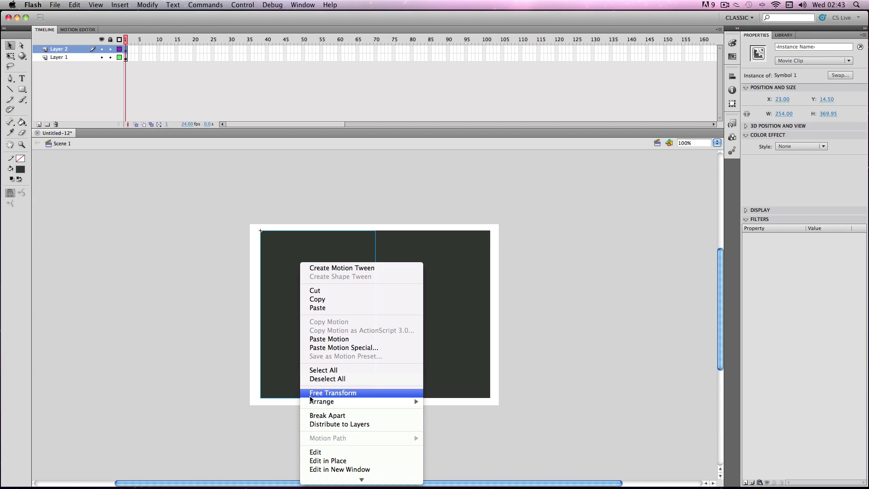
click(311, 393)
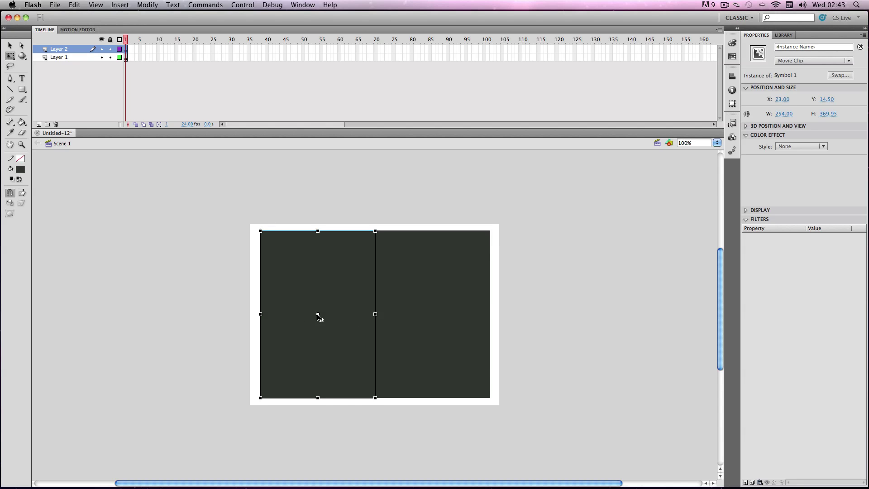
mouse_move(317, 315)
mouse_down()
mouse_move(253, 316)
mouse_move(260, 315)
mouse_up()
click(434, 308)
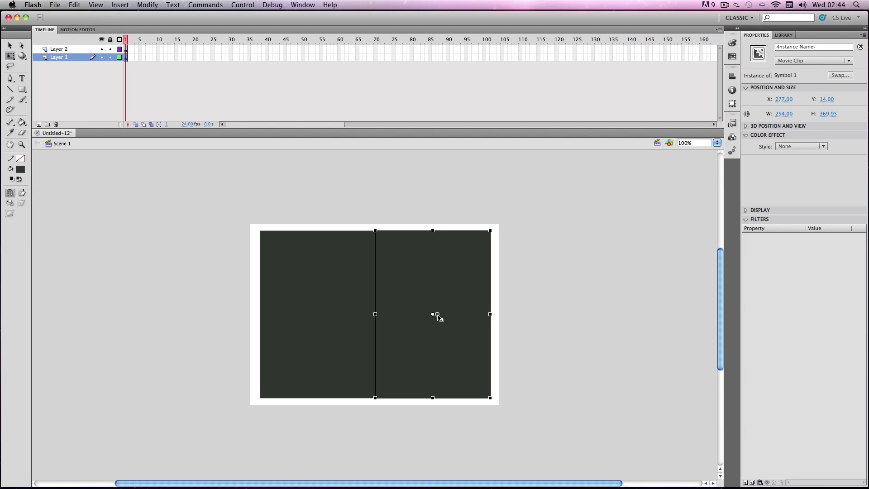
click(259, 189)
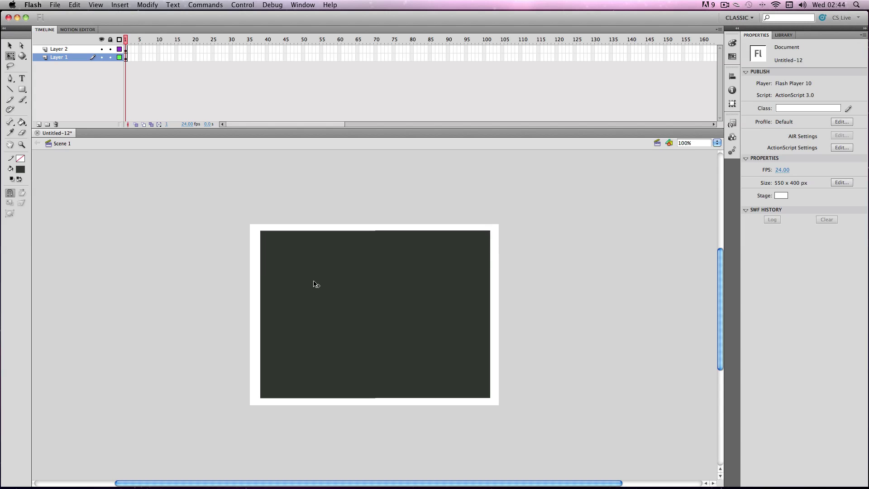
Add motion tweens to both layers and extend each tween span to frame 60
click(127, 57)
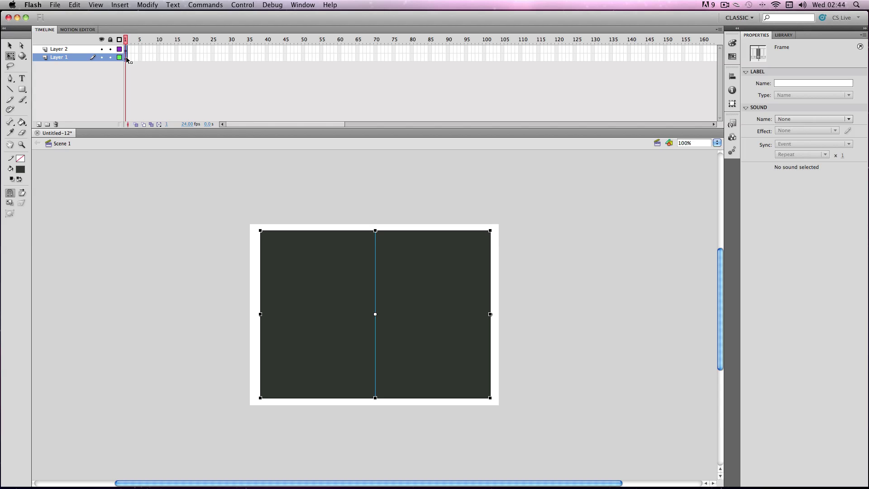
right_click(127, 58)
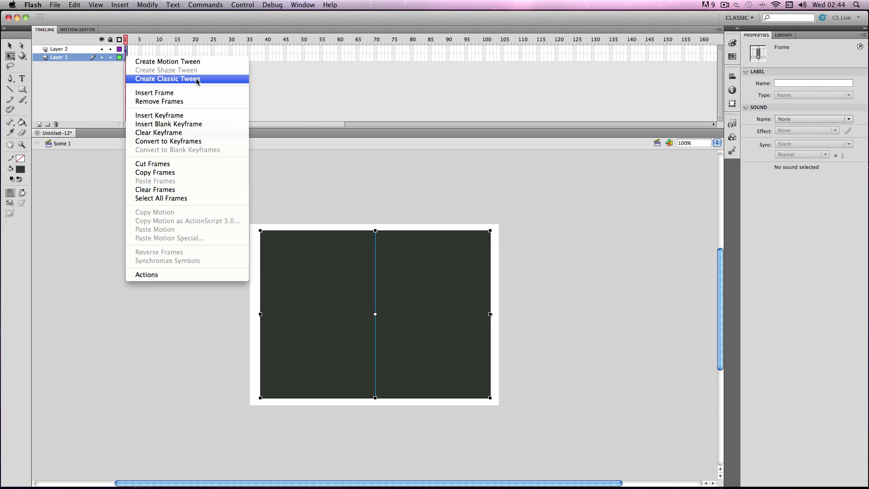
click(156, 63)
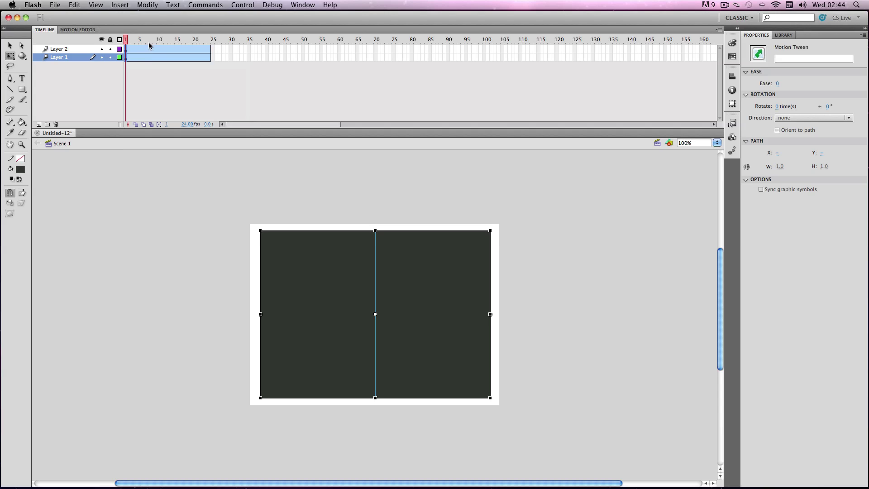
click(222, 56)
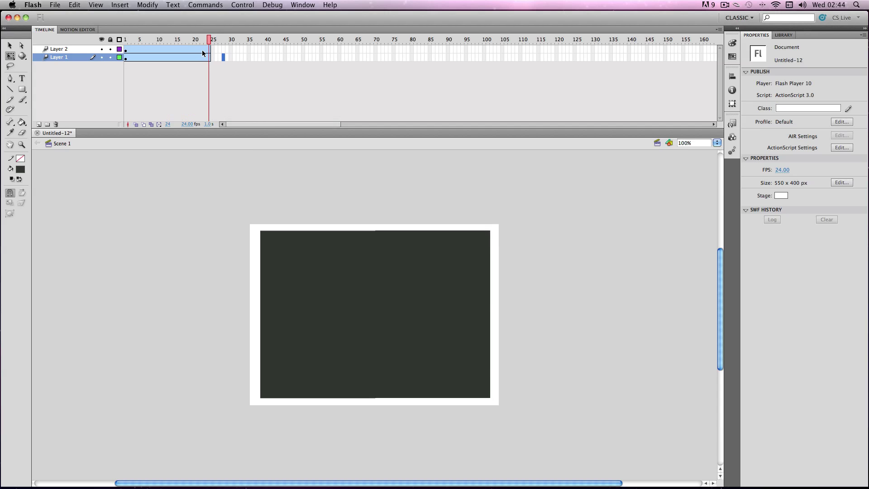
drag(211, 49, 338, 53)
click(335, 57)
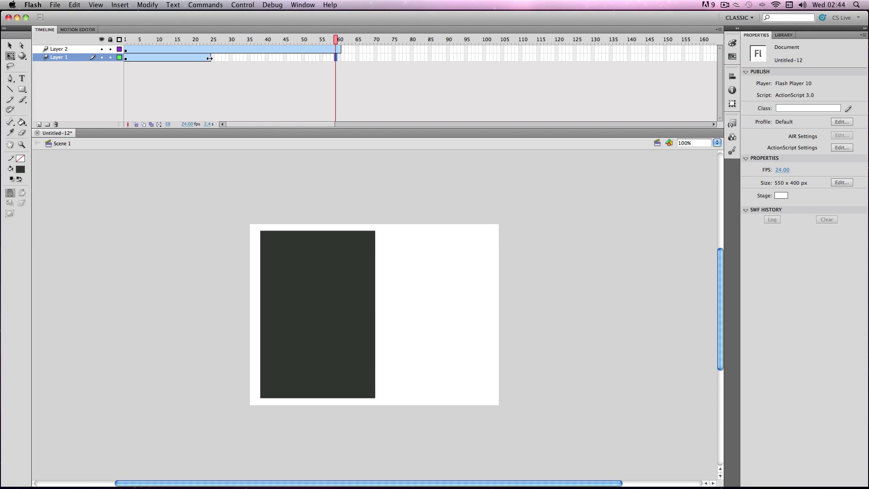
drag(209, 58, 339, 63)
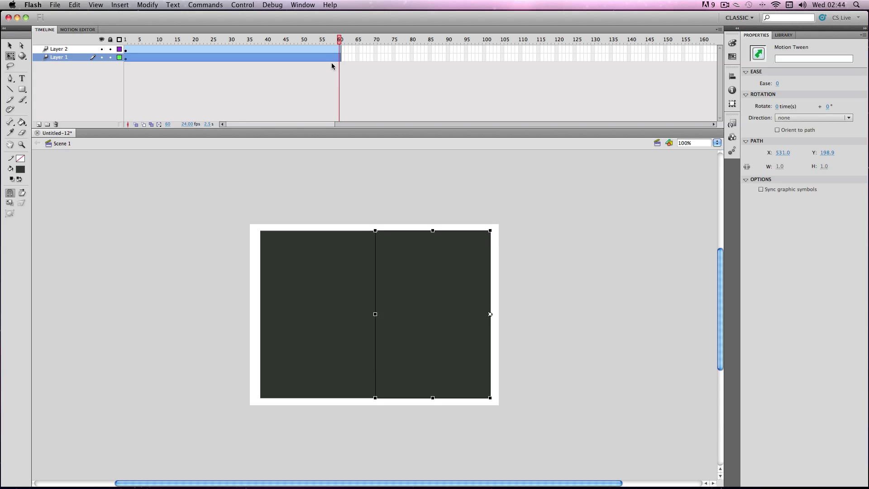
Change the document frame rate to 30 fps
click(191, 125)
text(30)
click(225, 207)
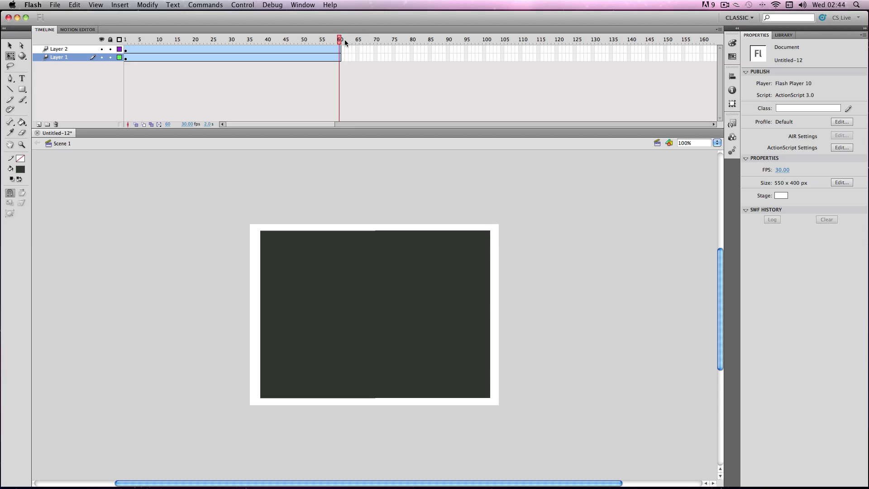
At frame 60, select the left door with the 3D Rotation tool, try a tilt, then undo it
mouse_move(343, 39)
mouse_down()
mouse_move(307, 51)
mouse_move(339, 52)
mouse_up()
click(307, 271)
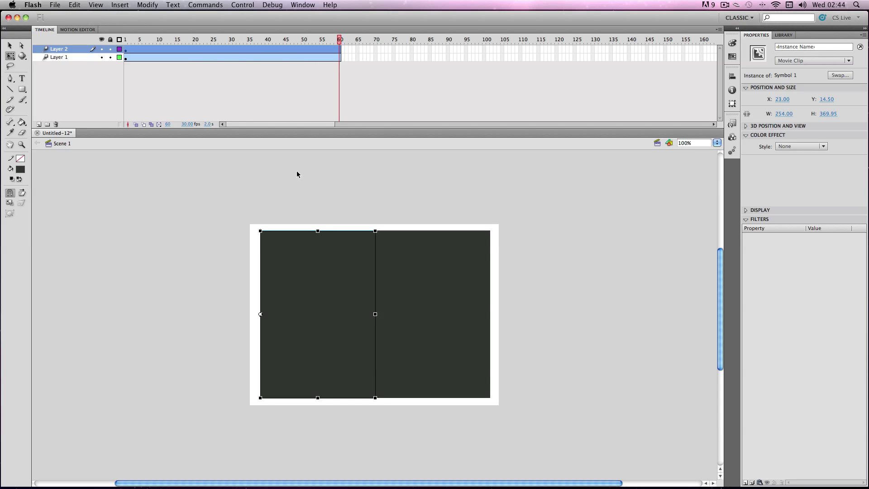
click(22, 56)
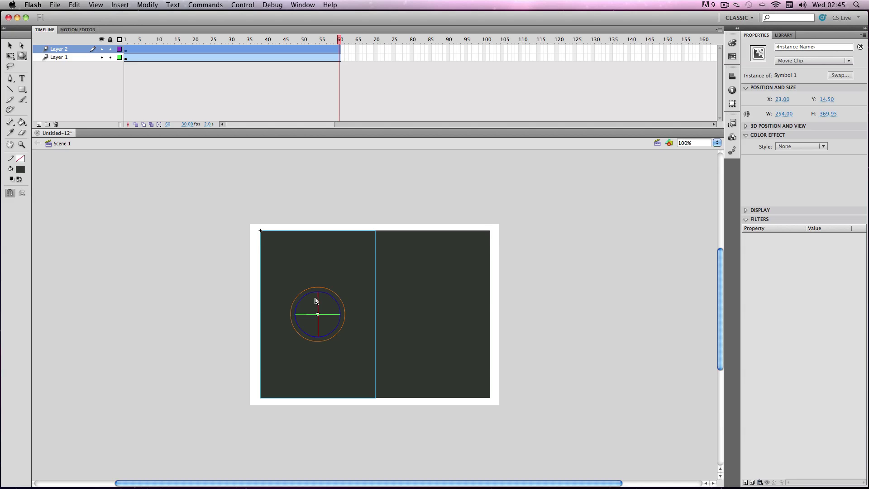
drag(316, 301, 320, 278)
key(ctrl+z)
Set the left door's 3D Rotation Y to 60° in the Transform panel
click(732, 104)
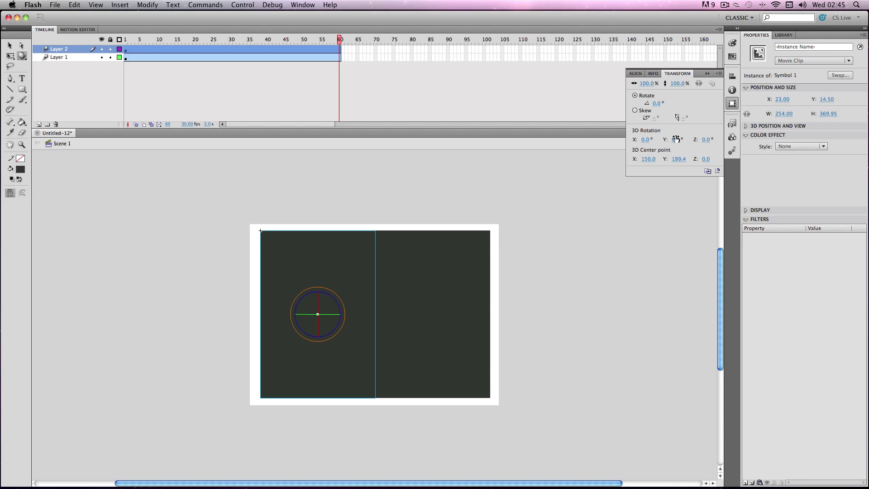
drag(675, 139, 662, 151)
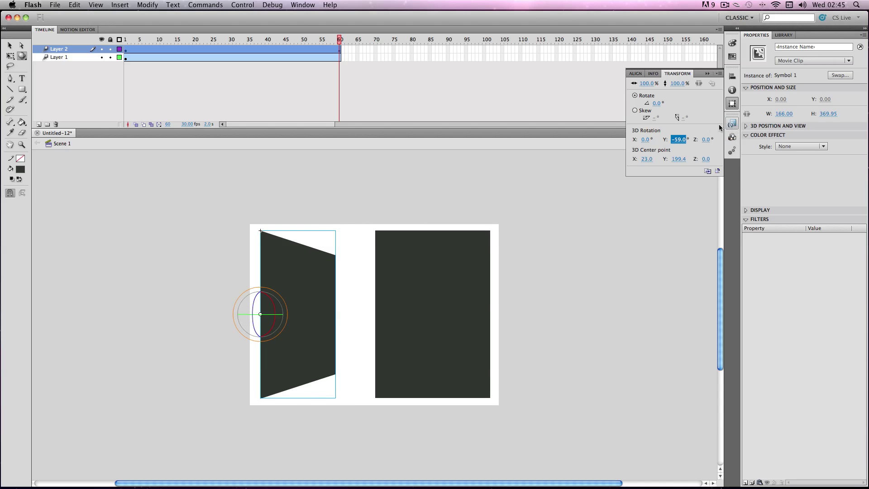
drag(678, 140, 729, 152)
click(673, 141)
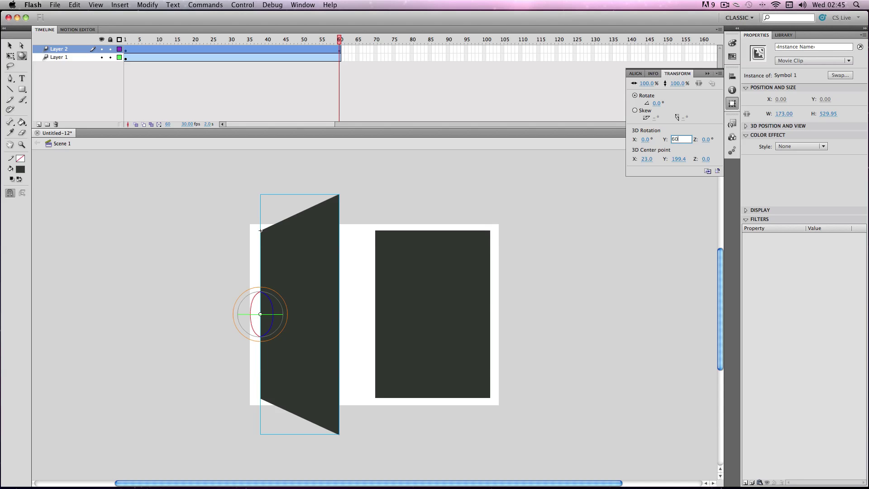
key(Return)
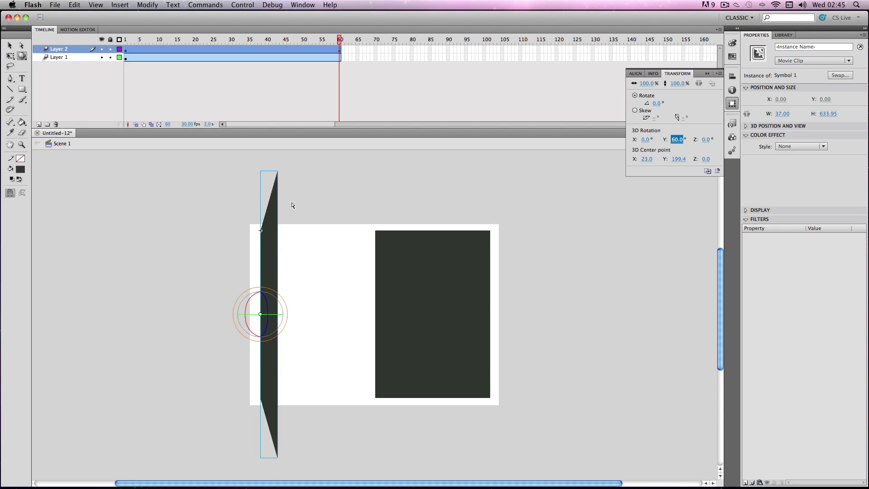
Set the right door's 3D Rotation Y to -60° in the Transform panel
click(390, 272)
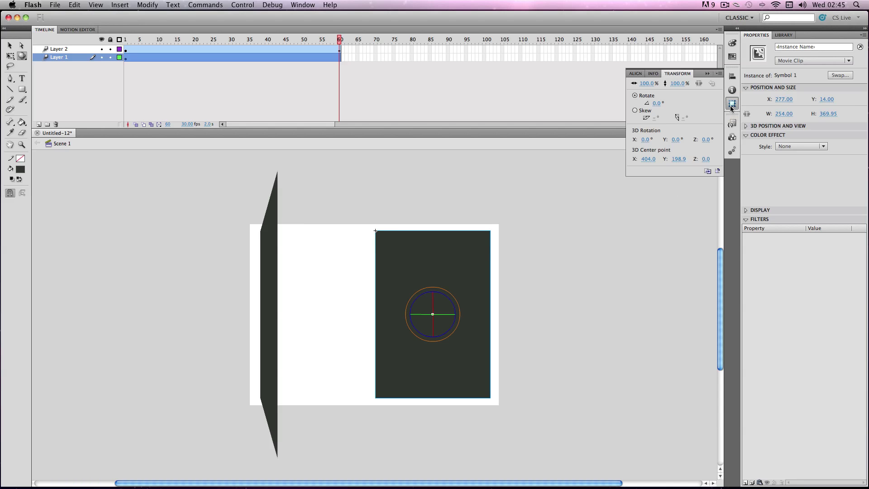
click(676, 140)
text(-60)
key(Return)
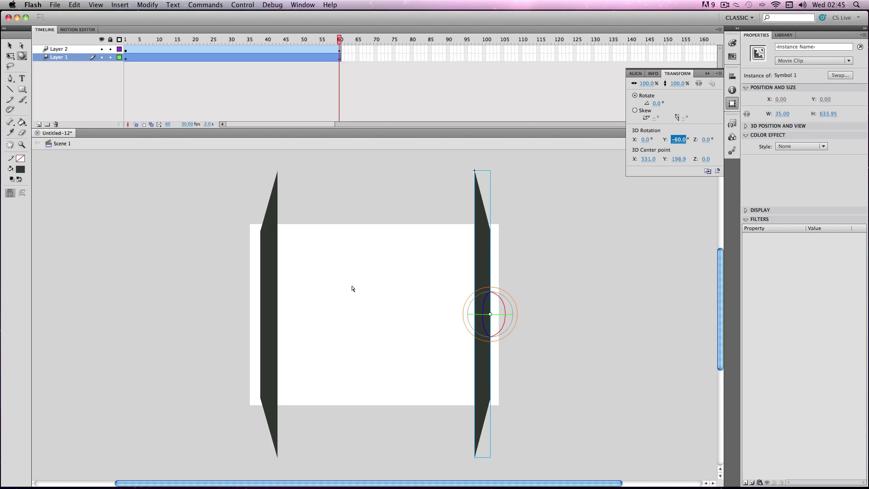
click(352, 188)
Play the door animation on the timeline, then preview it with Test Movie
drag(340, 39, 136, 40)
key(Return)
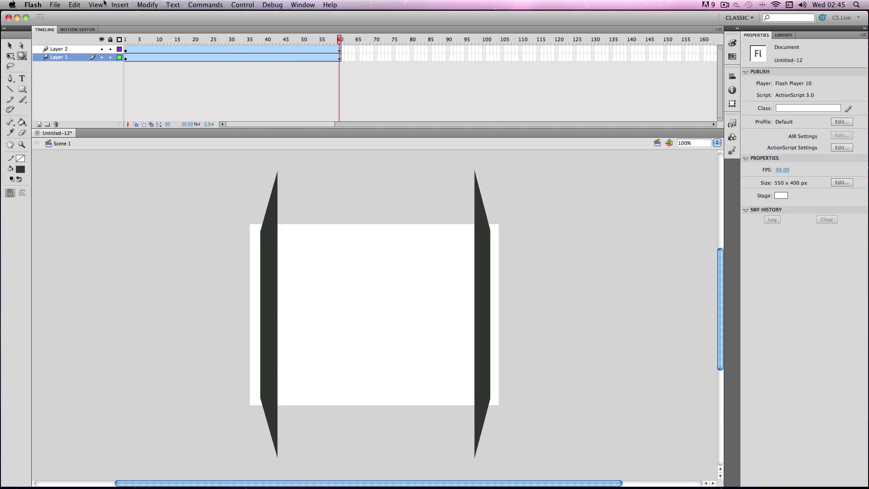
key(Return)
key(Return)
key(super+Return)
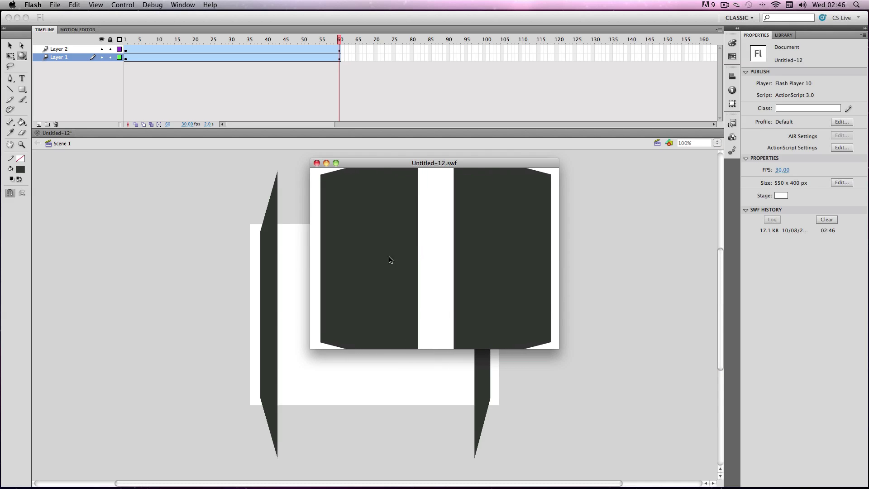
click(317, 163)
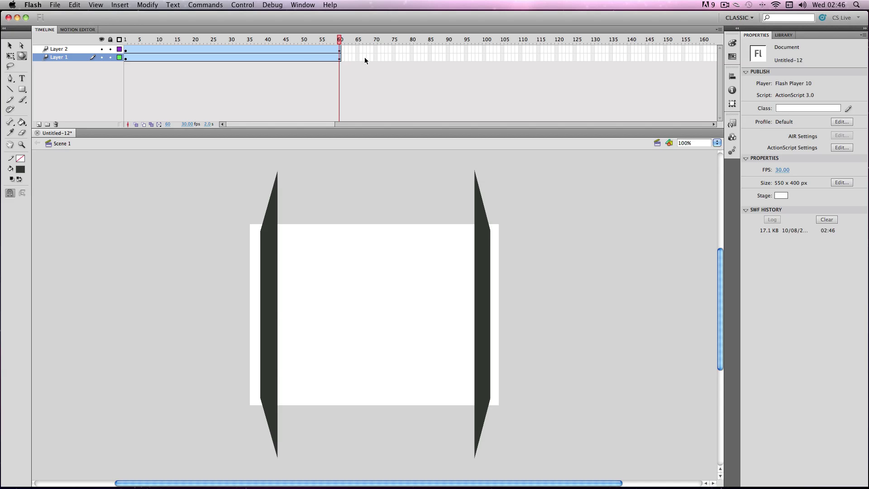
Remove the tweened frames from both layers and delete Layer 1
drag(364, 58, 140, 53)
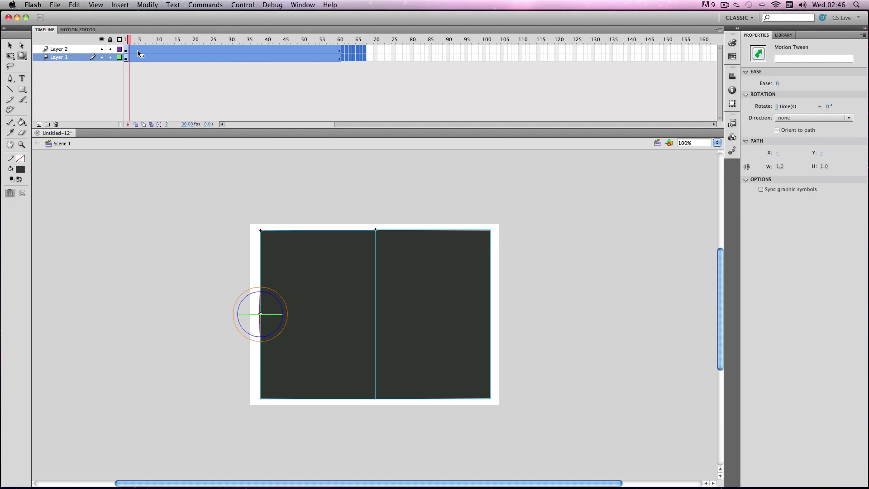
right_click(140, 53)
click(146, 101)
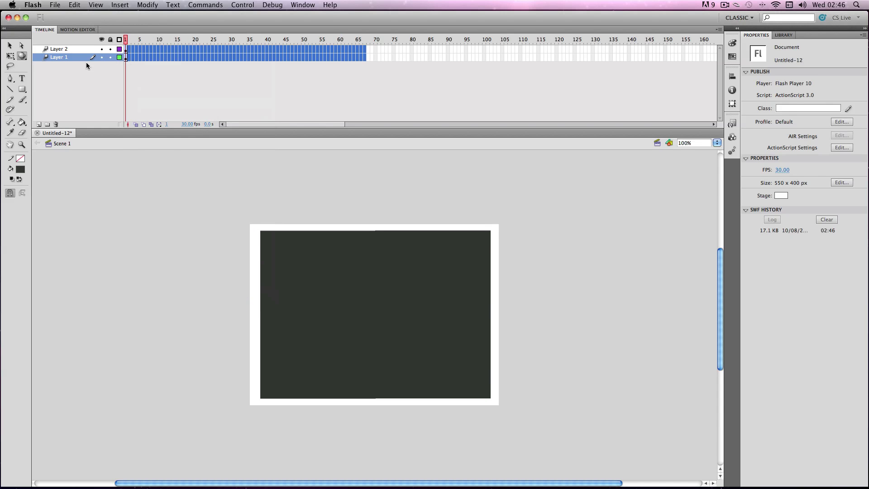
right_click(72, 58)
click(98, 99)
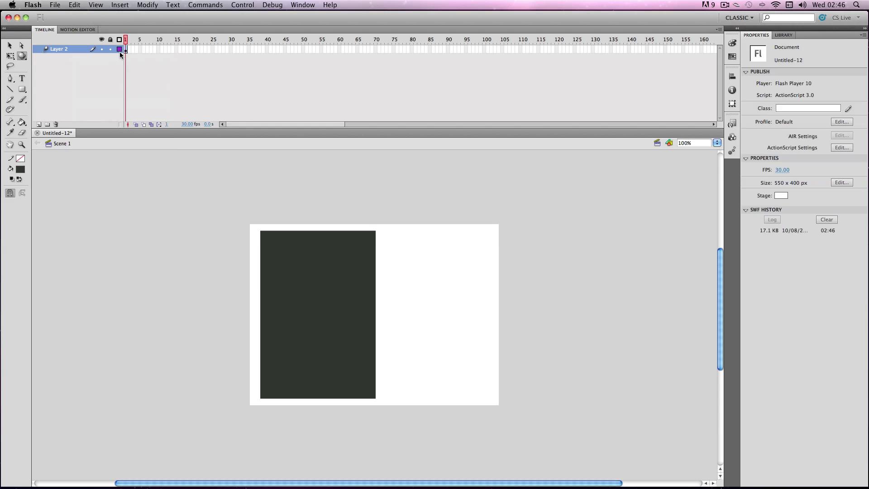
Remove the motion tween from Layer 2 and show the Library panel
click(126, 49)
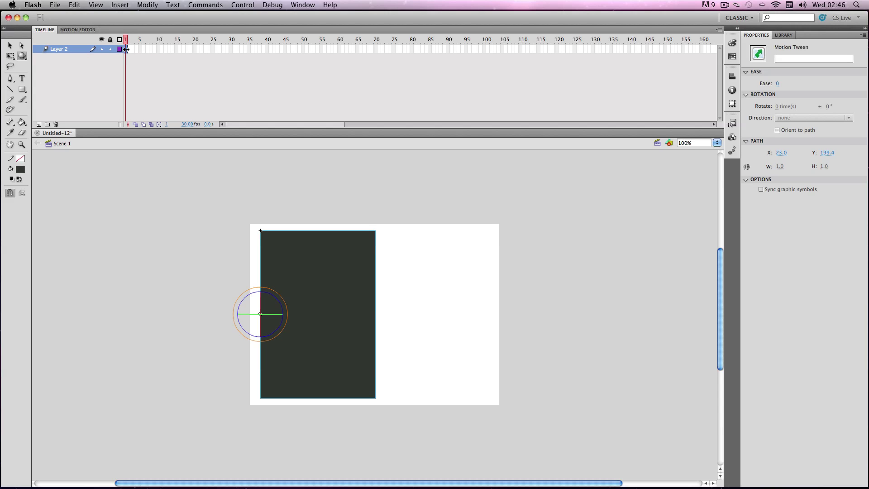
right_click(126, 49)
click(136, 53)
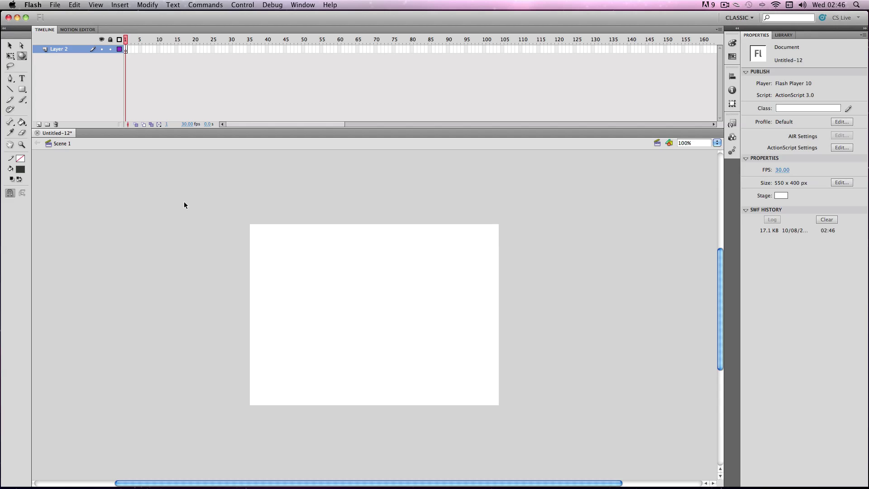
key(super+l)
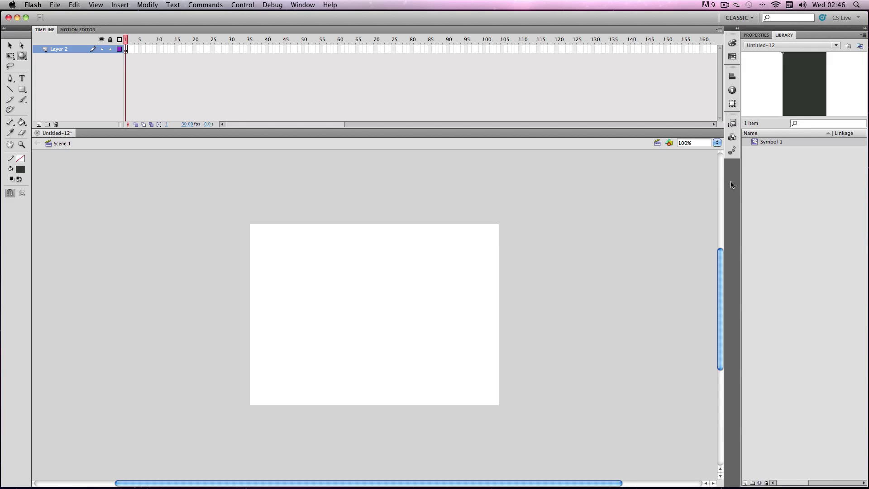
Drag Symbol 1 from the Library onto the stage, tilt it around Y, and reposition it
drag(760, 141, 376, 311)
click(485, 188)
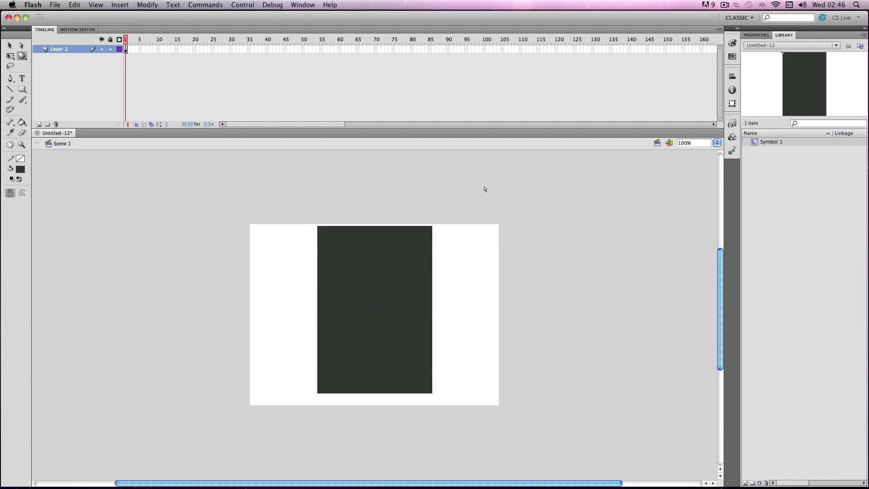
click(393, 260)
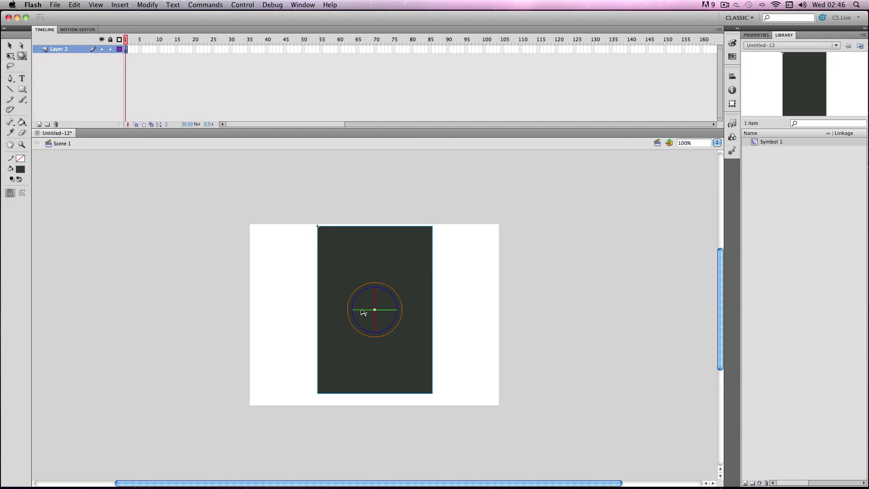
mouse_move(364, 311)
mouse_down()
mouse_move(384, 310)
mouse_move(378, 315)
mouse_up()
click(9, 45)
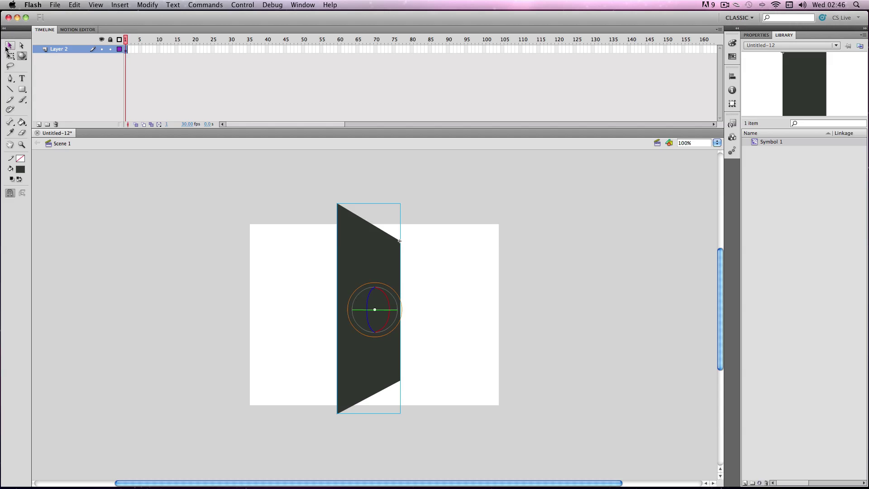
click(149, 240)
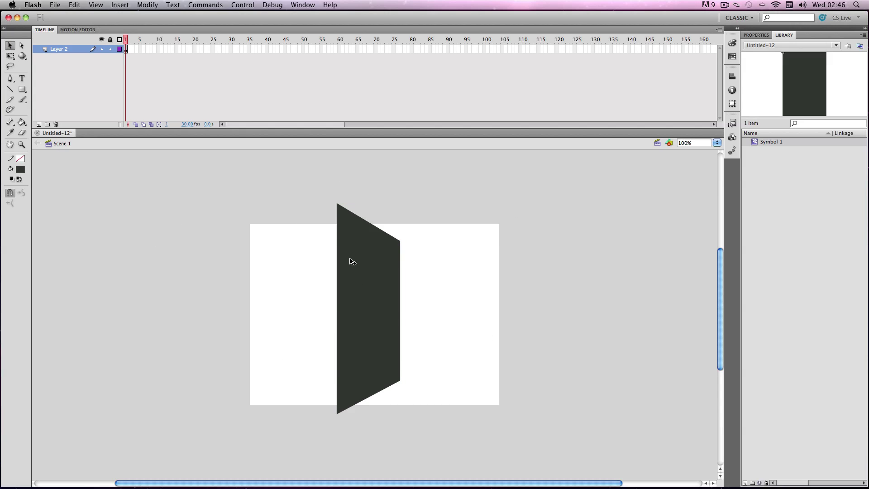
mouse_move(364, 277)
mouse_down()
mouse_move(243, 278)
mouse_move(626, 273)
mouse_move(551, 285)
mouse_move(122, 293)
mouse_move(316, 293)
mouse_move(627, 273)
mouse_move(132, 274)
mouse_move(497, 276)
mouse_move(202, 277)
mouse_move(393, 281)
mouse_move(547, 268)
mouse_move(481, 277)
mouse_move(250, 277)
mouse_move(484, 277)
mouse_move(290, 278)
mouse_move(366, 279)
mouse_up()
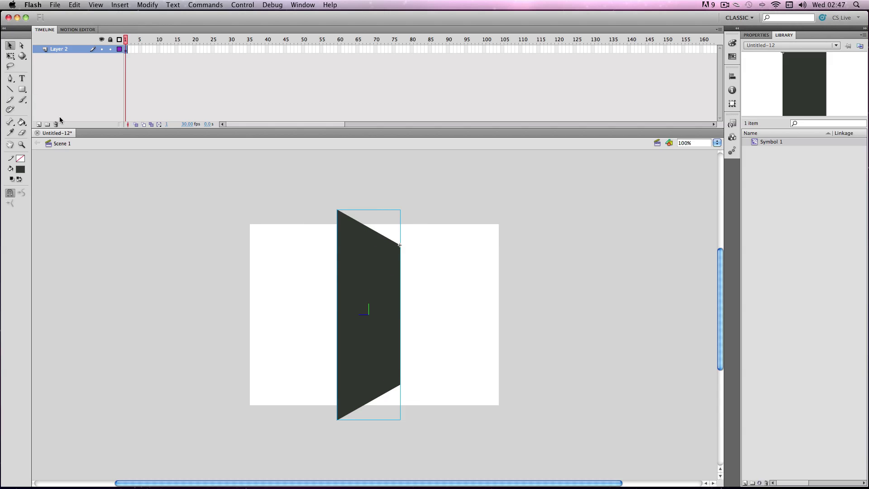
Create a 30-frame motion tween for the tilted door on Layer 2, starting at frame 1
right_click(127, 49)
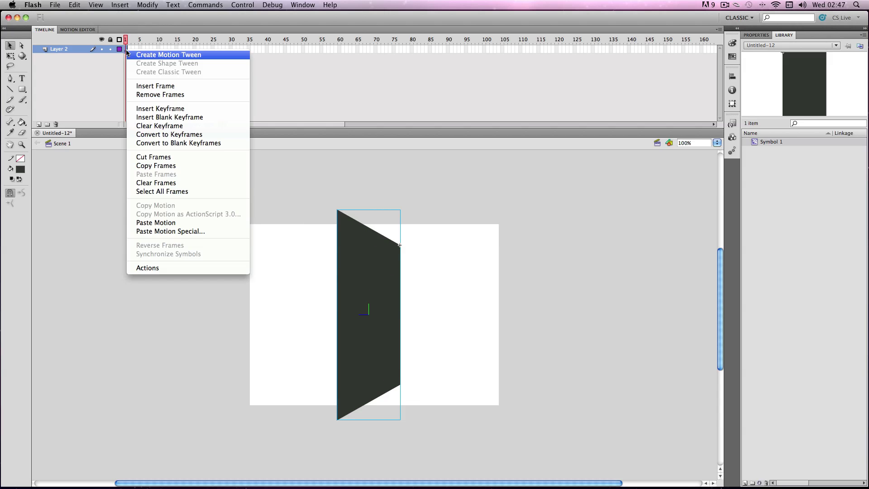
click(145, 57)
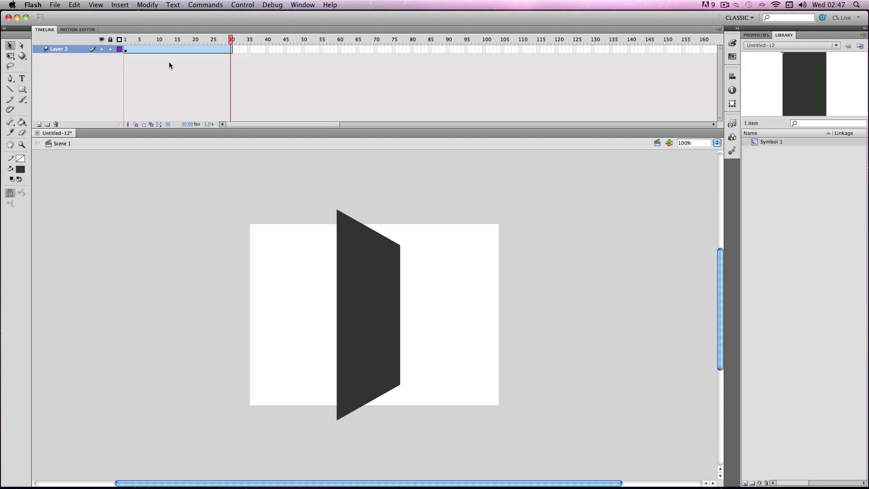
click(172, 51)
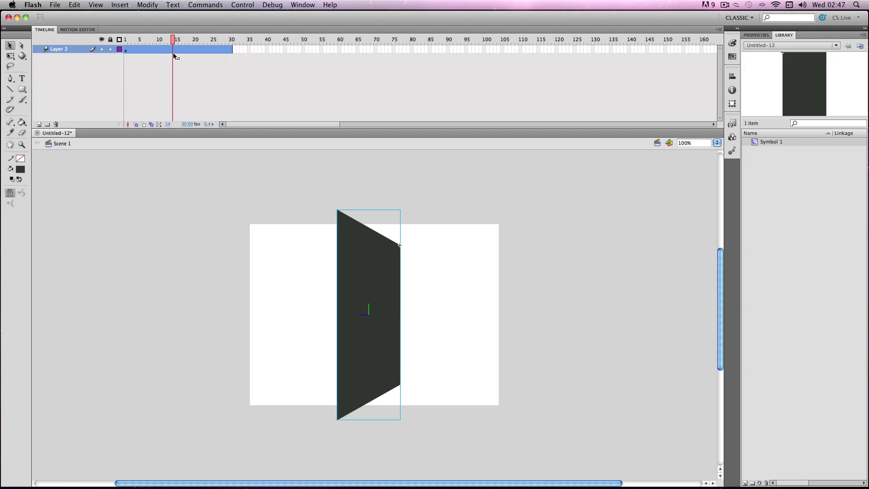
click(753, 35)
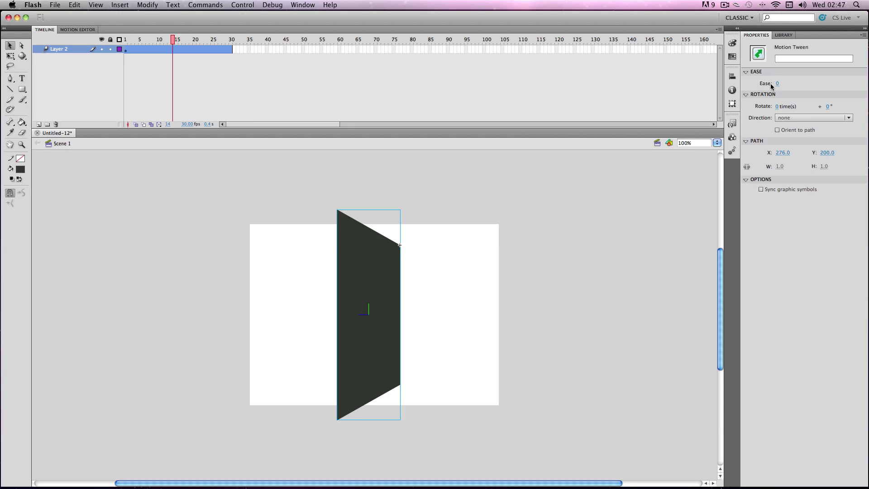
Set the tween's rotation to 1 time clockwise with extra degrees
click(775, 106)
text(1)
key(Return)
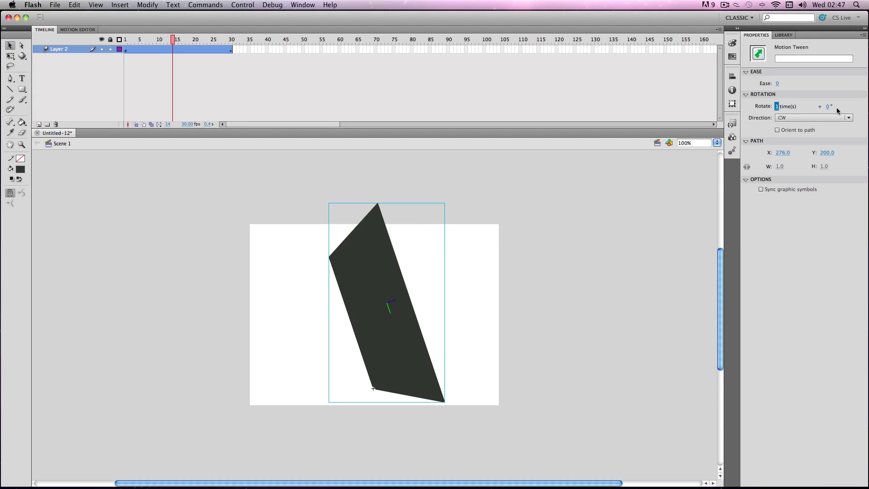
drag(827, 108, 842, 107)
click(787, 117)
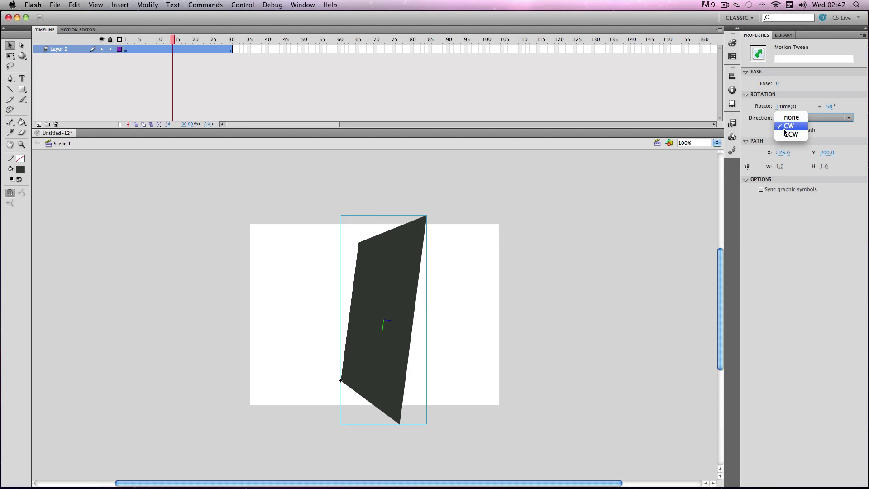
click(830, 130)
Turn on Orient to path, resetting rotation, and reselect the door movie clip
click(778, 130)
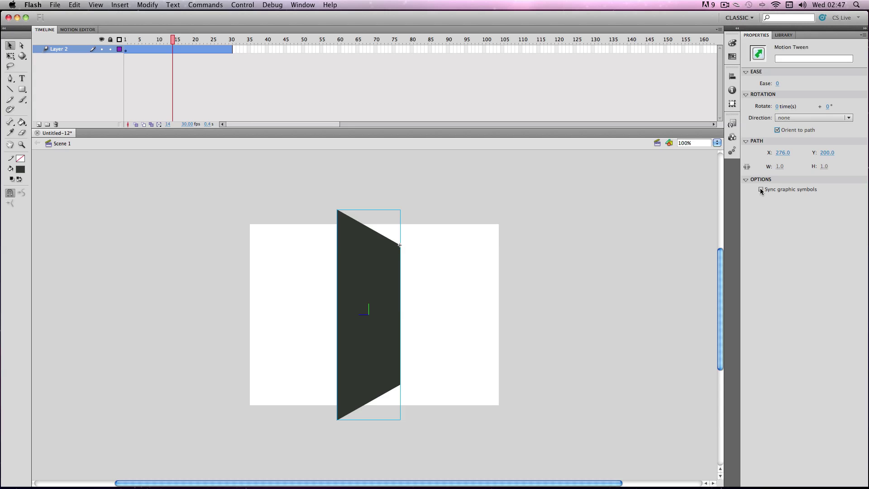
click(573, 249)
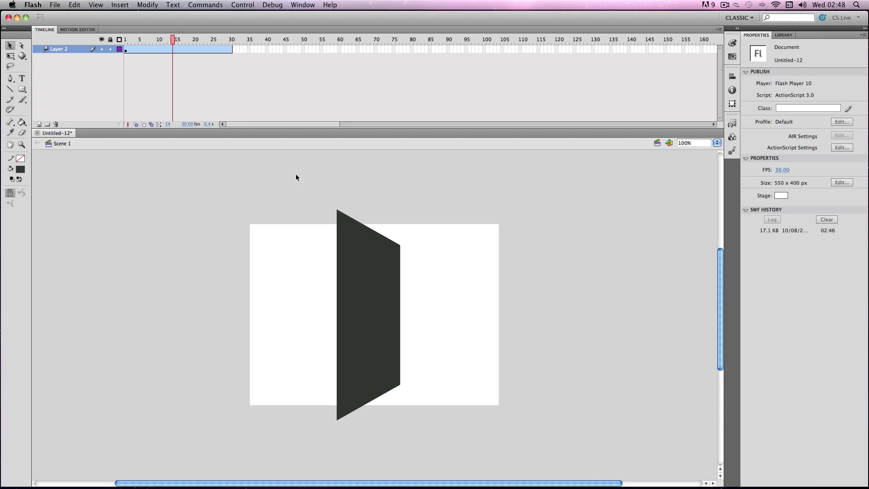
drag(295, 173, 434, 429)
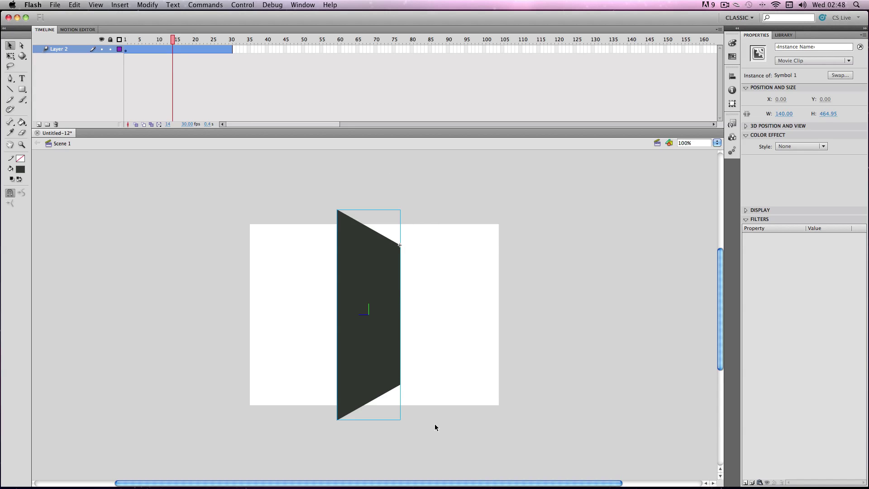